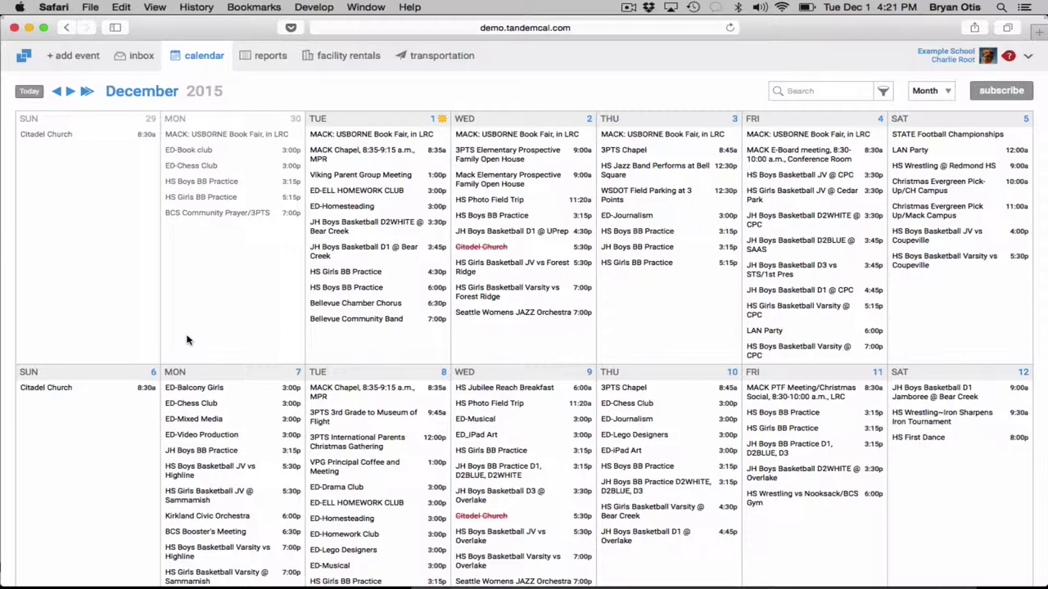
- Open the organization's Groups page, expand Clyde Hill HS and look through its existing groups
click(947, 61)
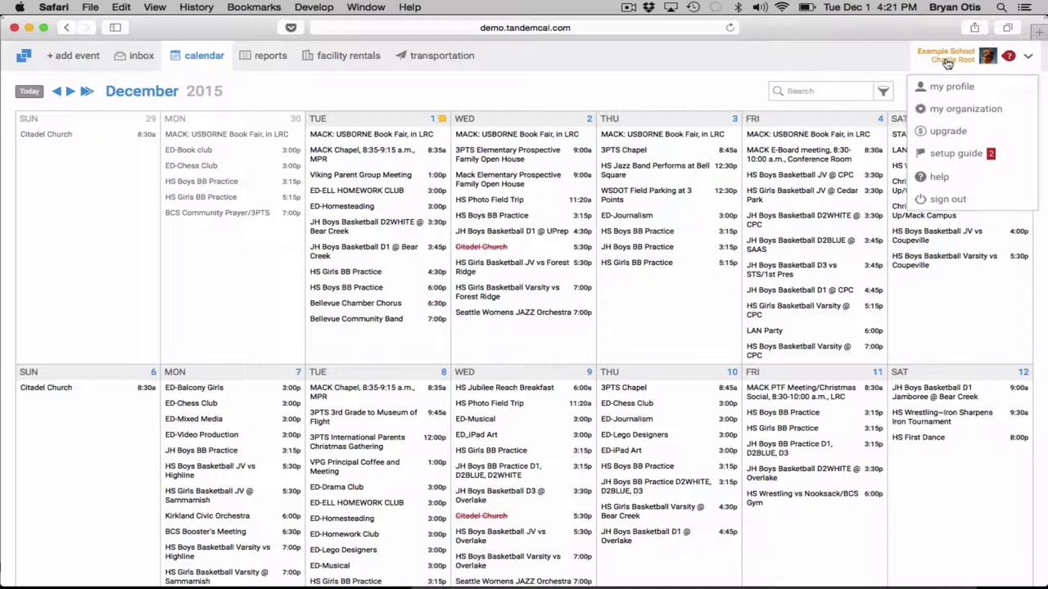
click(967, 111)
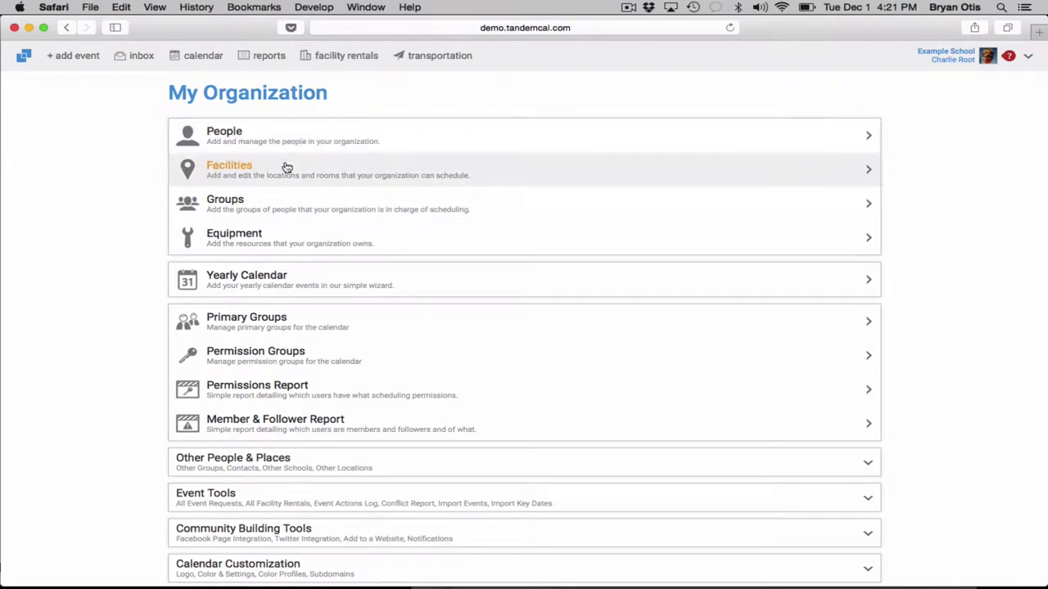
click(256, 206)
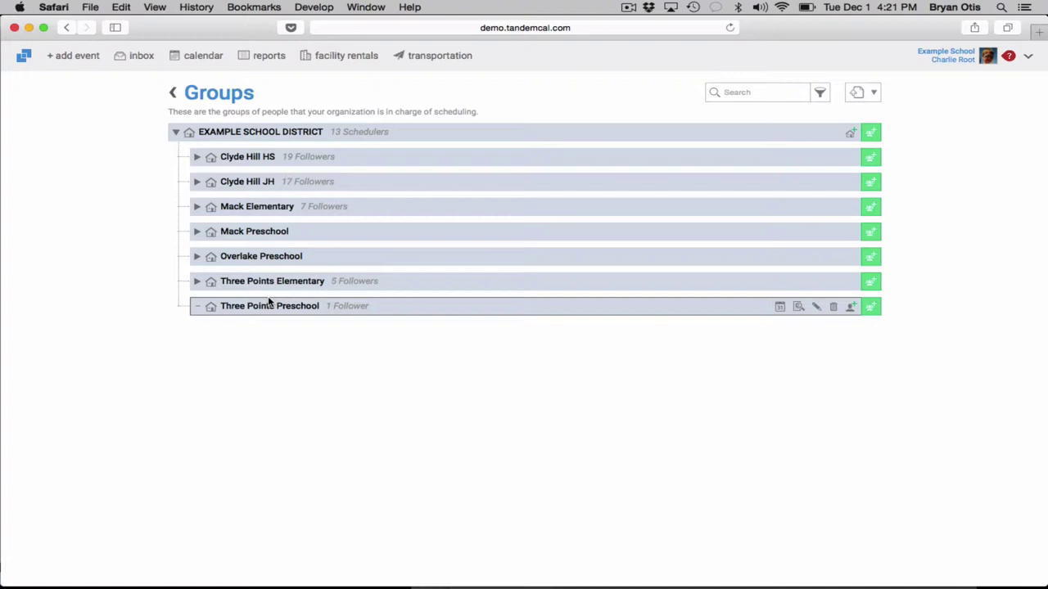
click(196, 157)
scroll(347, 457, down, 10)
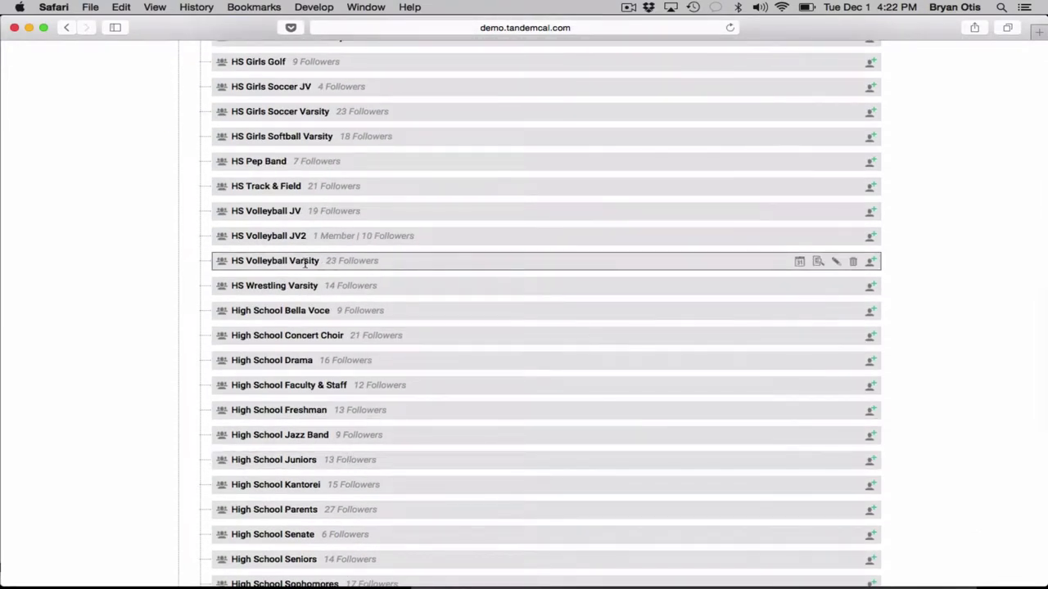
scroll(305, 262, up, 2)
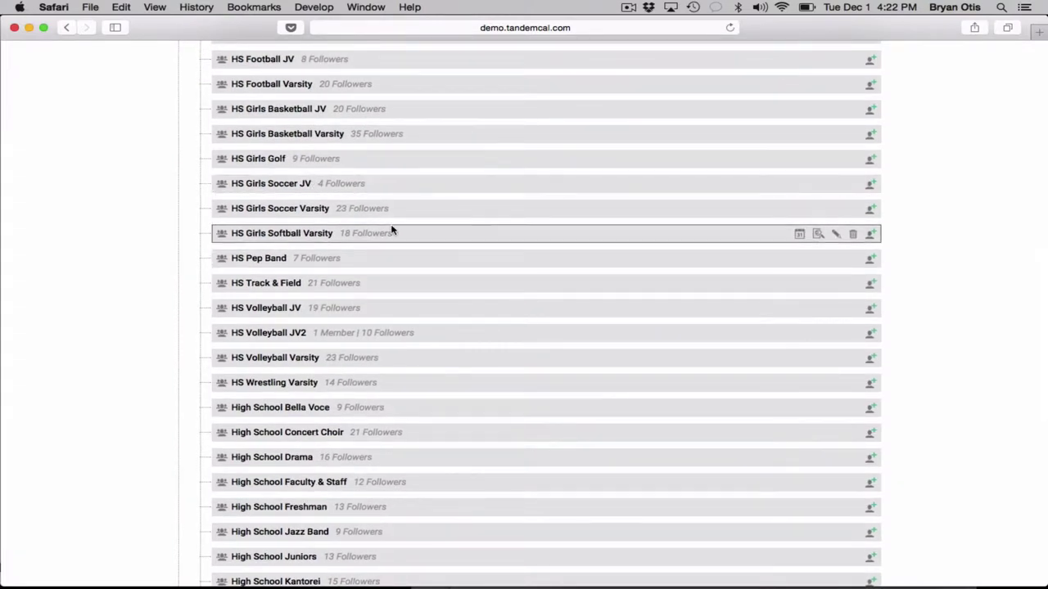
scroll(391, 231, up, 5)
scroll(391, 231, up, 5)
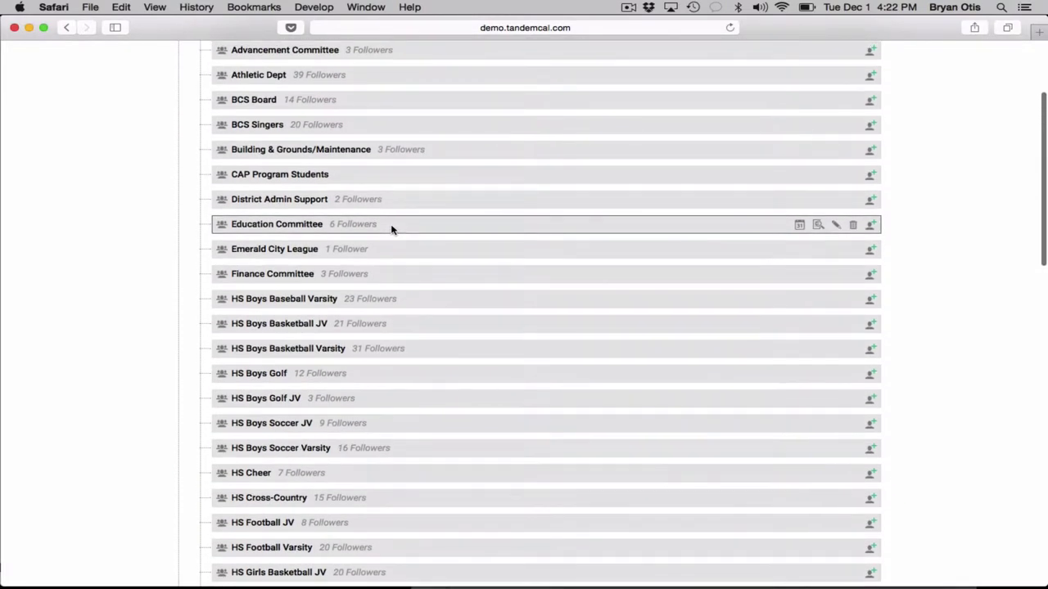
scroll(392, 231, up, 4)
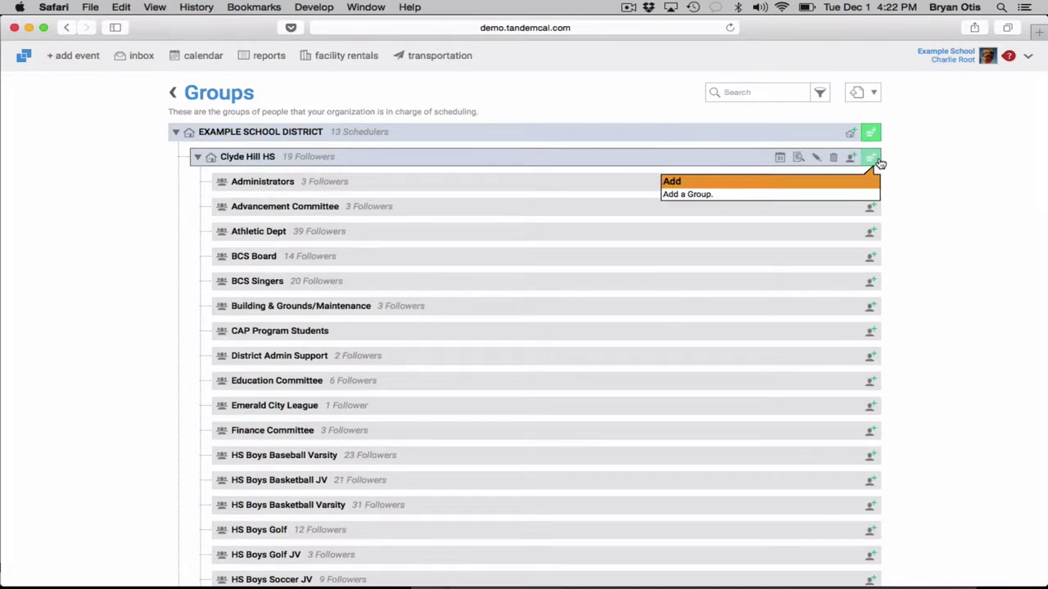
- Add a group named Math Club under Clyde Hill HS, leaving no further blank group entry open
click(876, 161)
text(Math Club)
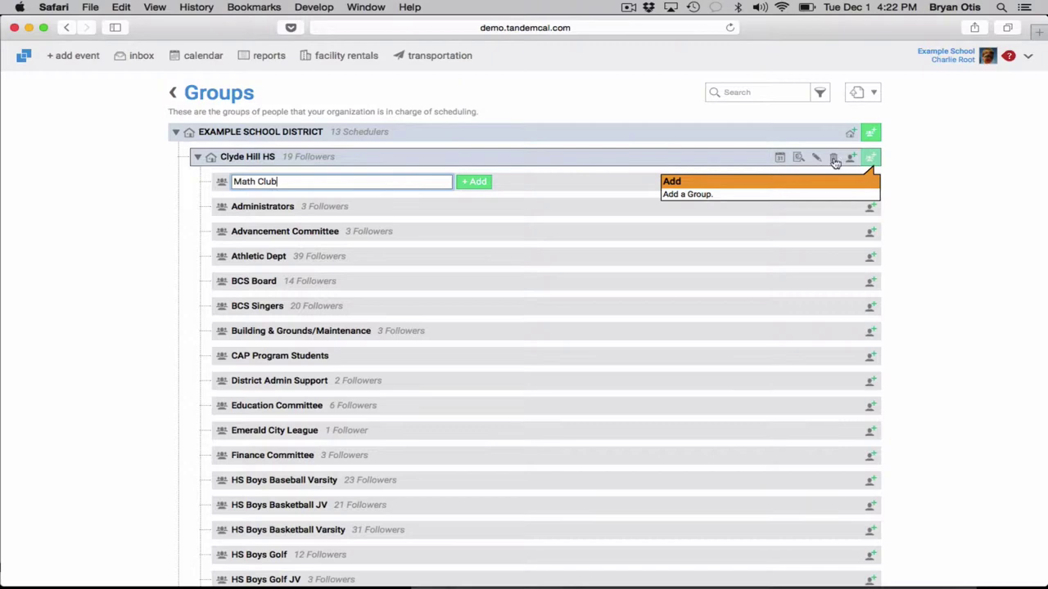
click(477, 181)
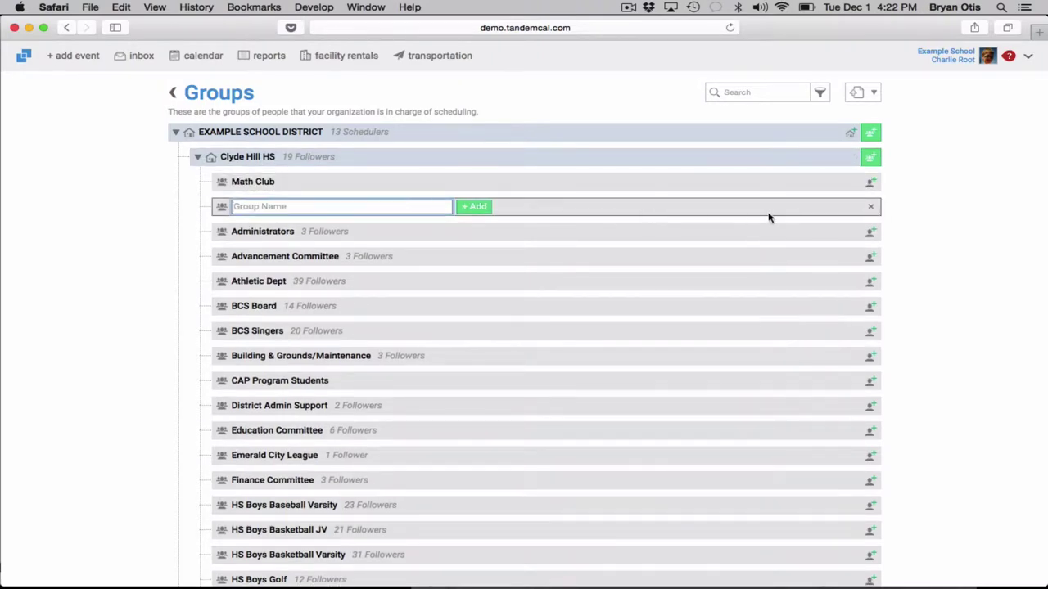
click(869, 210)
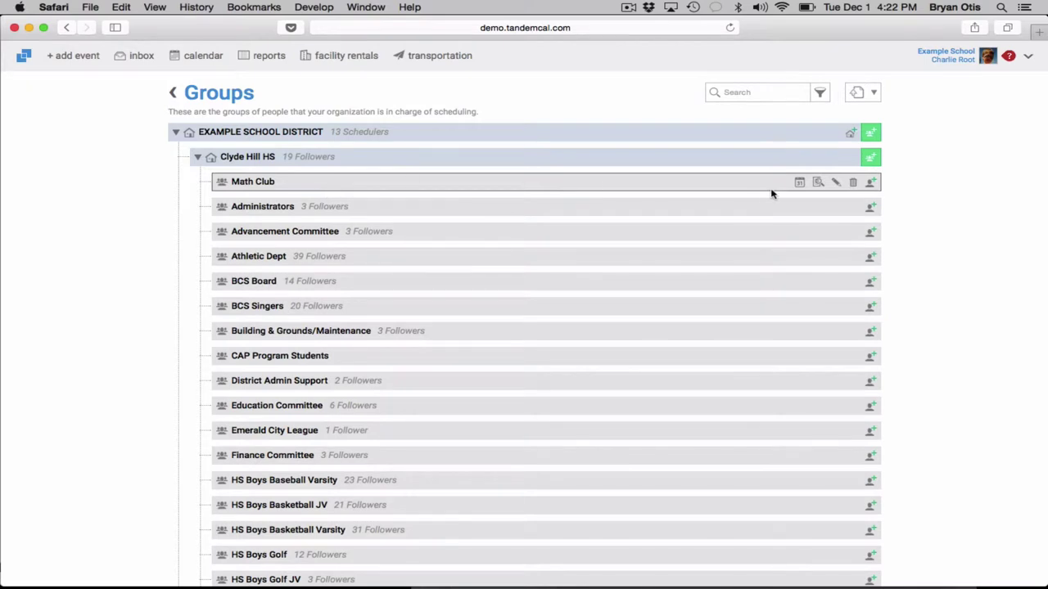
- View the entry fields for Math Club's schedulers, members and followers, and close them without adding anyone
click(871, 183)
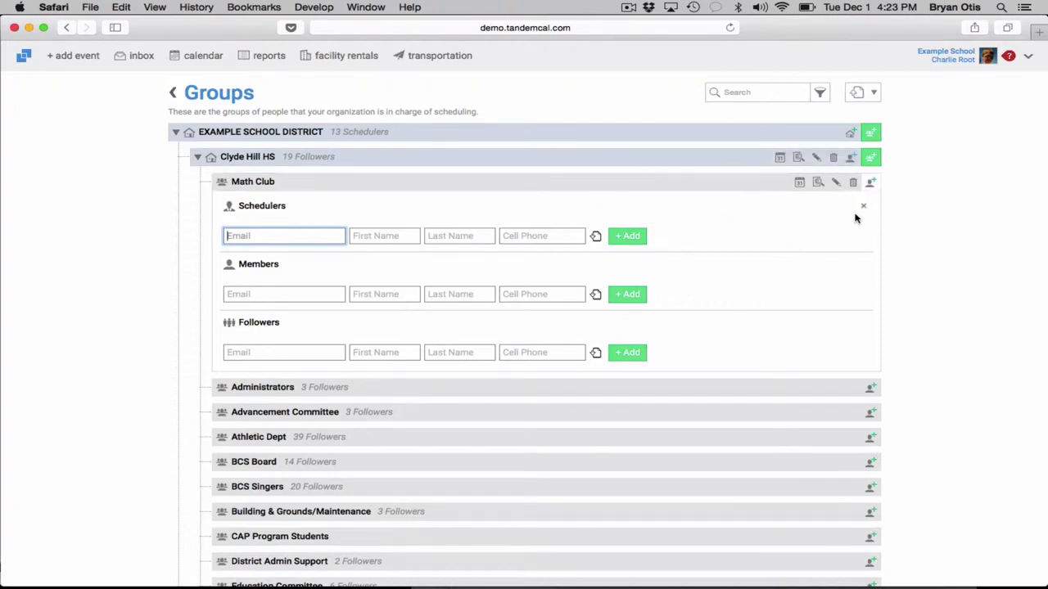
click(871, 184)
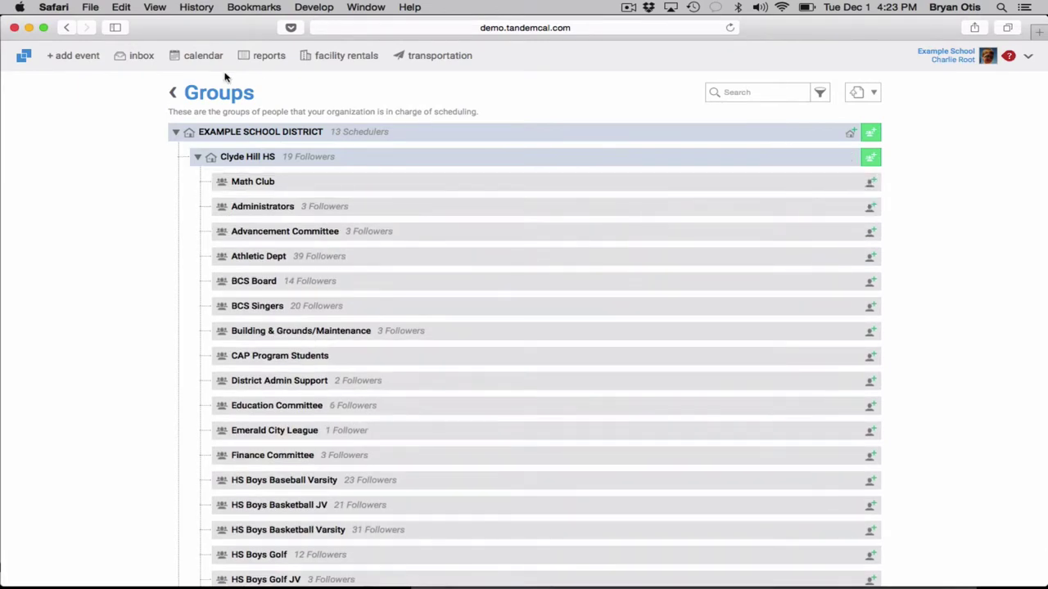
- Start a new event and add Math Club from Clyde Hill HS as its participant
click(85, 64)
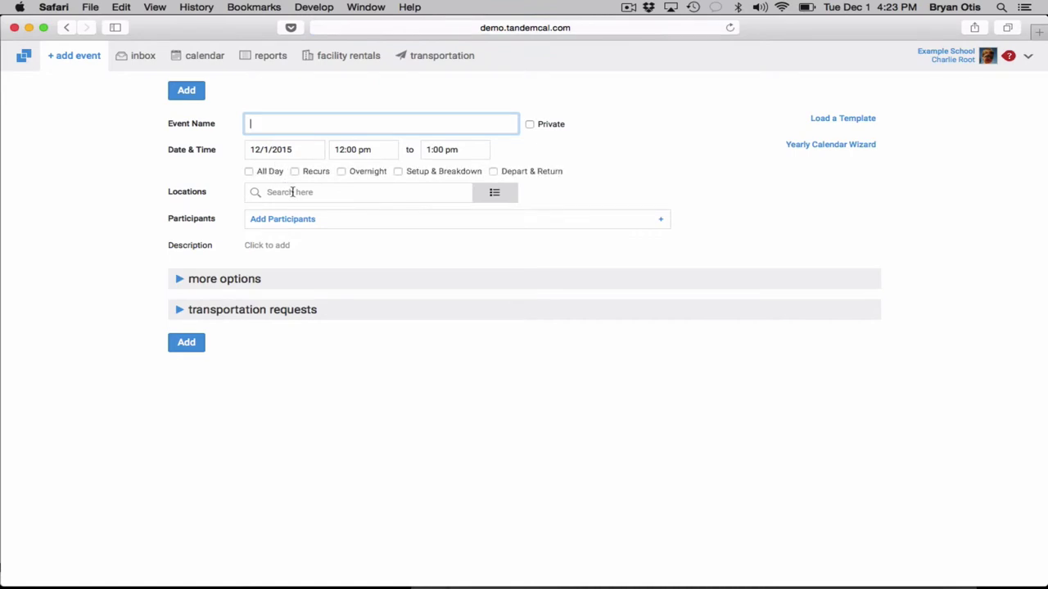
click(283, 220)
click(253, 240)
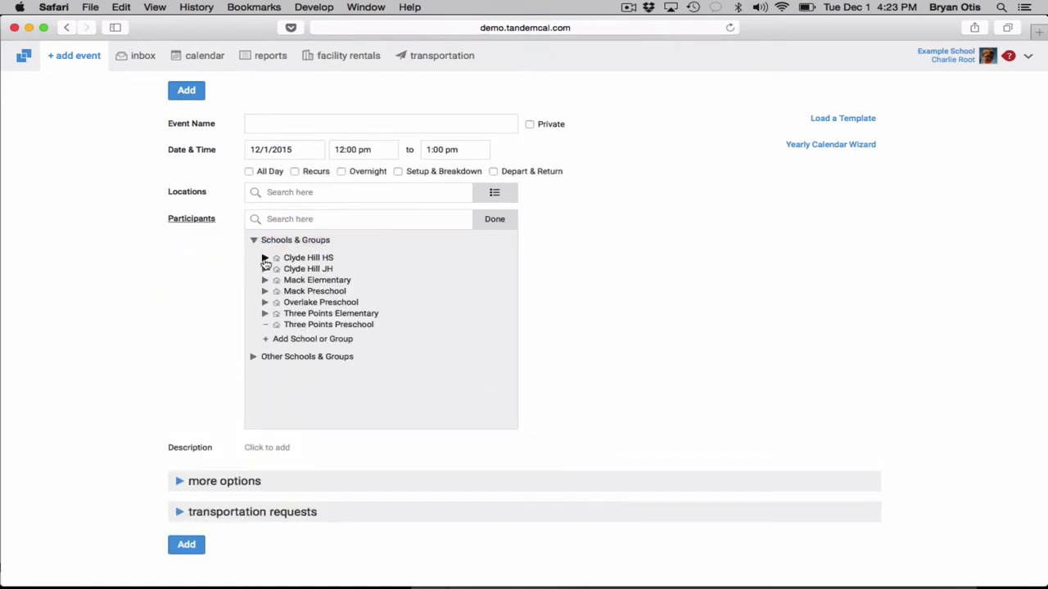
click(266, 258)
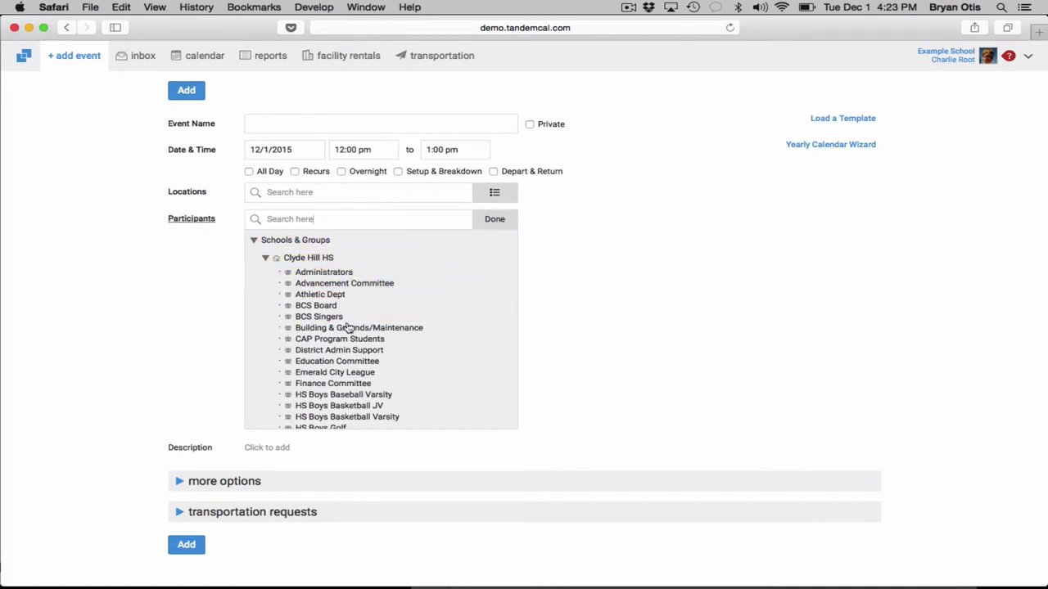
scroll(348, 327, down, 10)
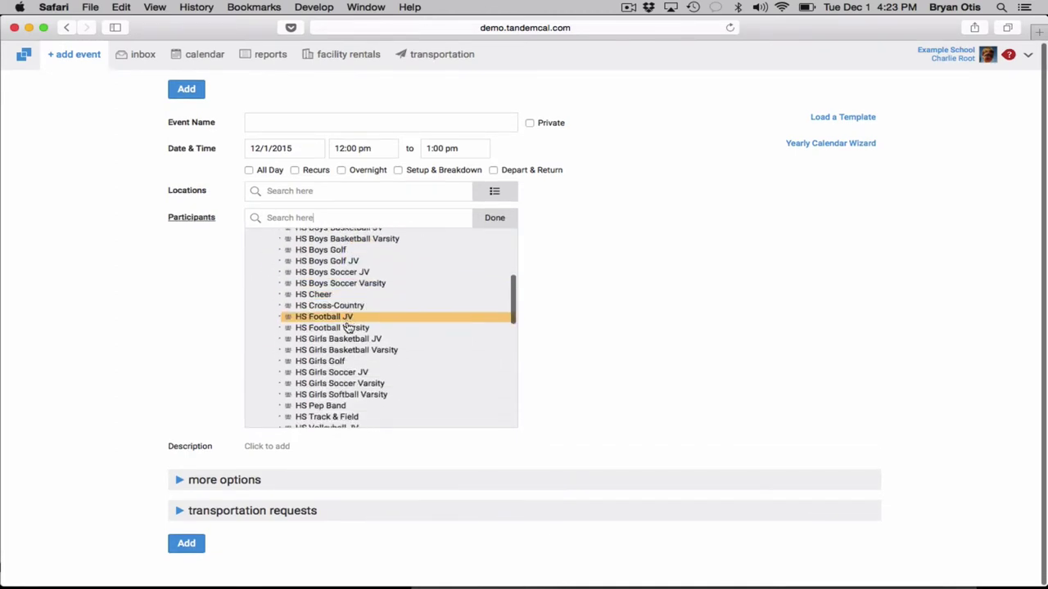
scroll(360, 344, down, 10)
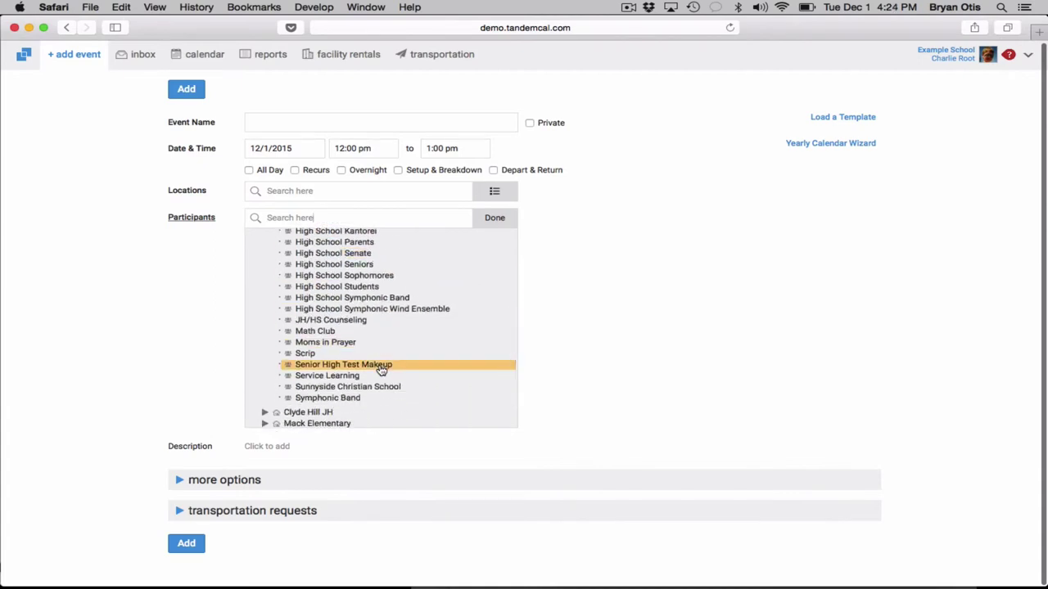
scroll(380, 370, up, 1)
click(351, 344)
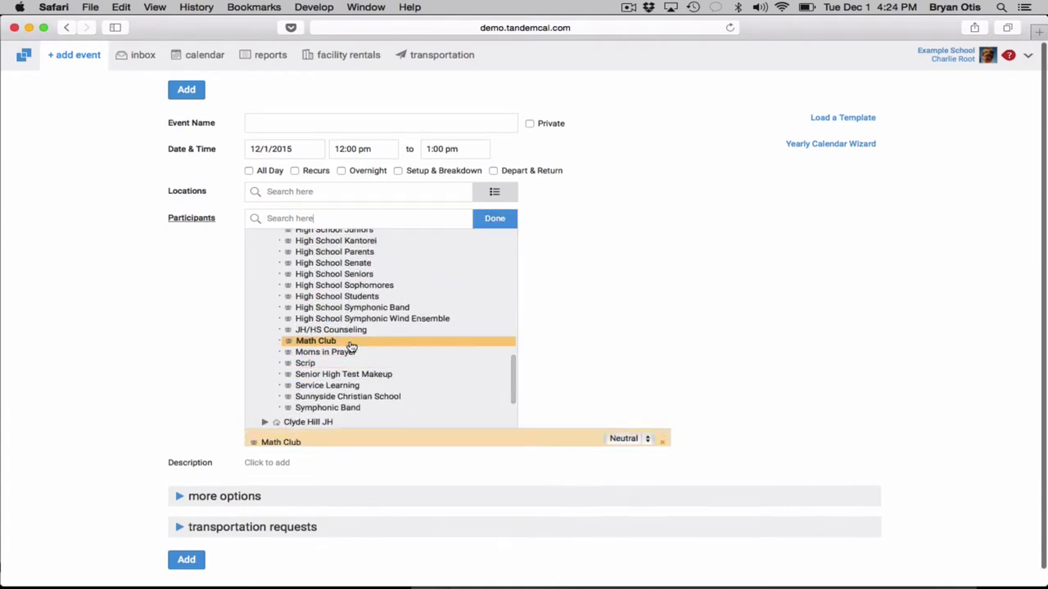
click(494, 218)
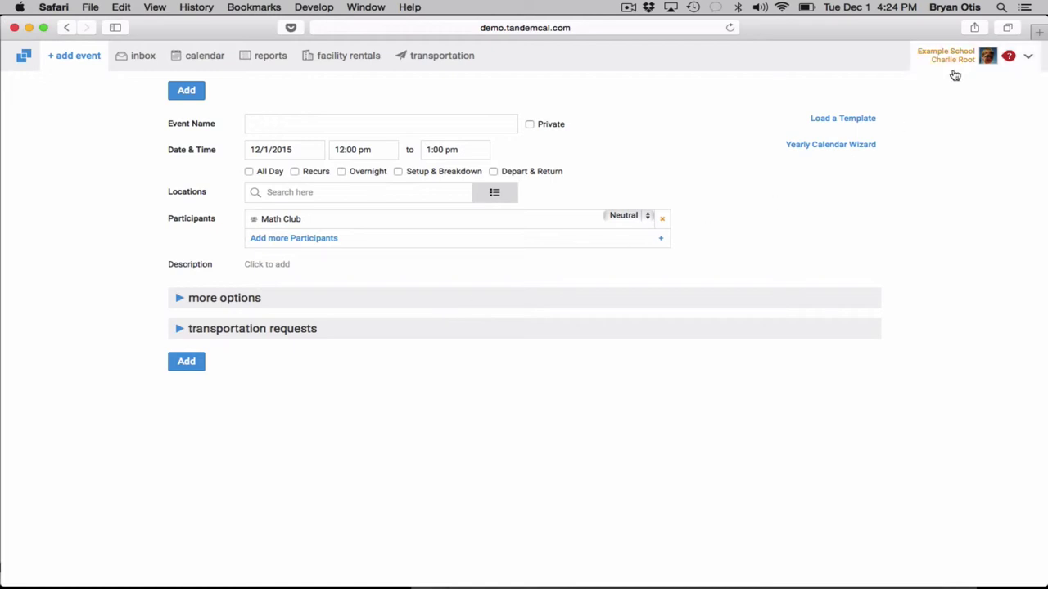
- Return to the organization's Groups page and examine the list of groups under Clyde Hill HS
mouse_move(955, 75)
click(943, 108)
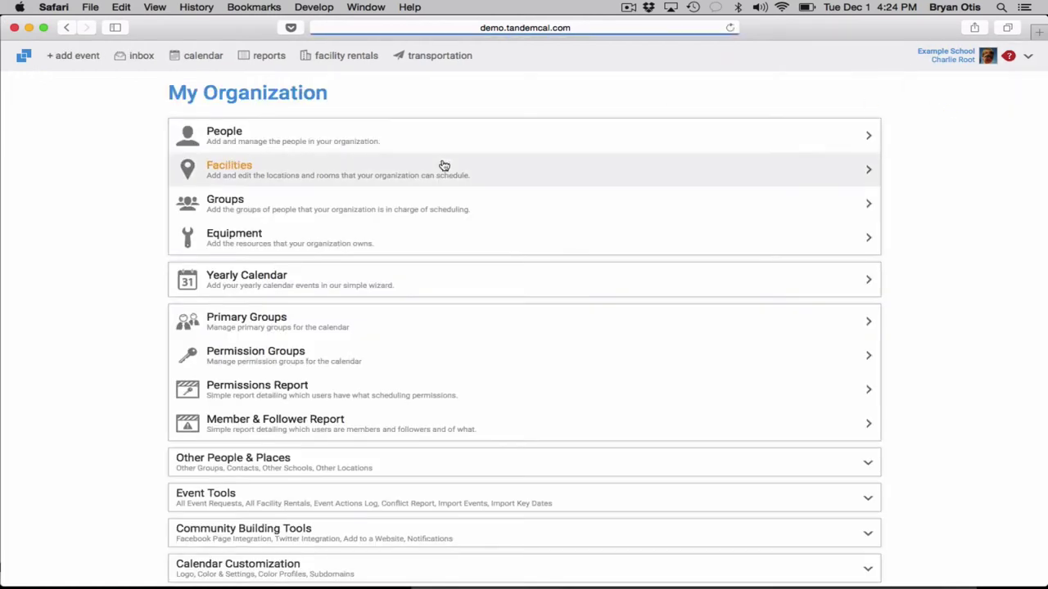
click(322, 208)
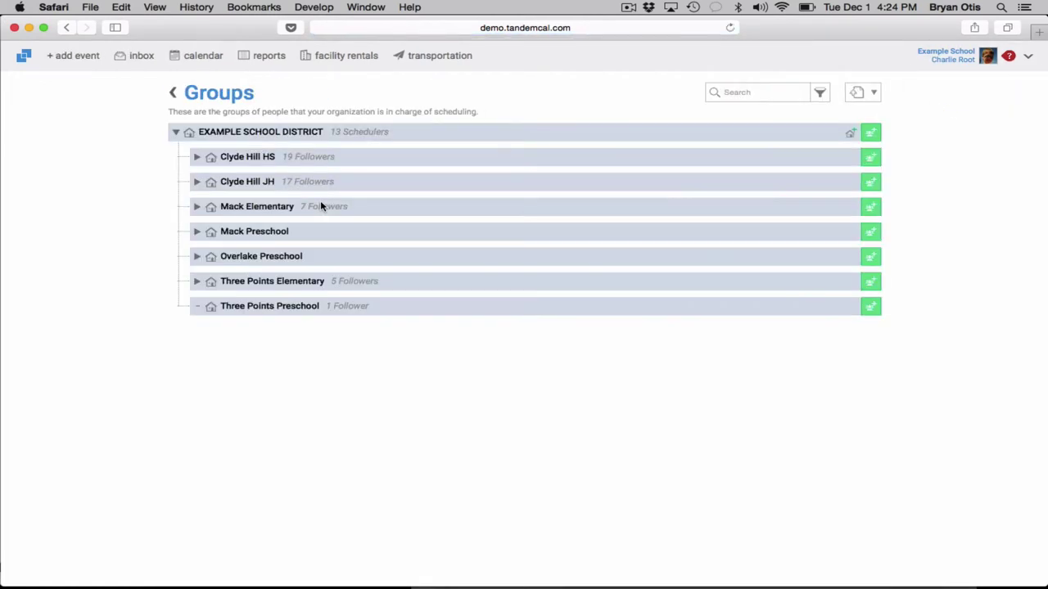
click(196, 157)
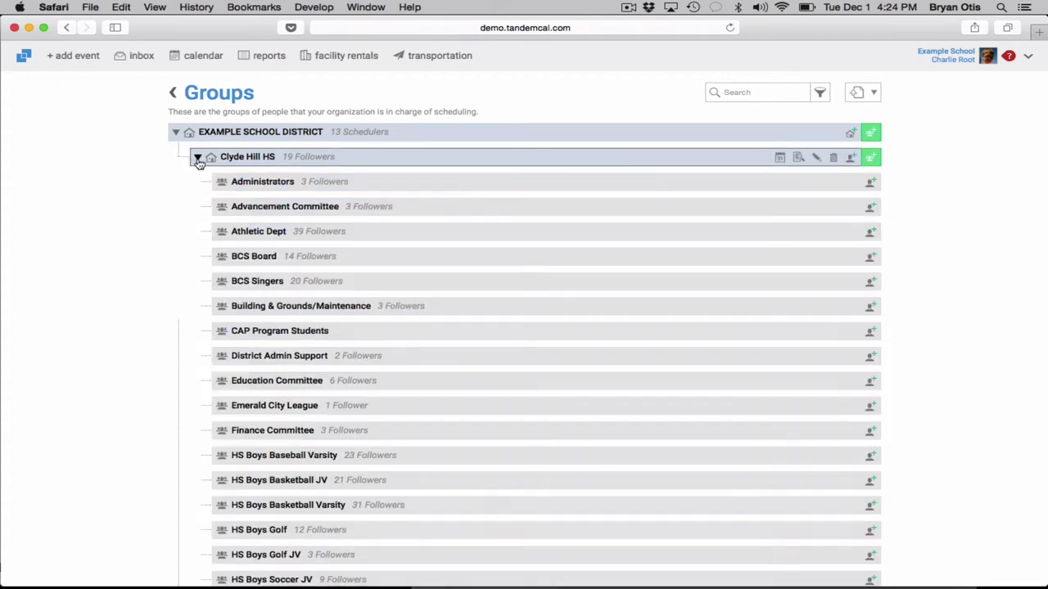
scroll(295, 450, down, 5)
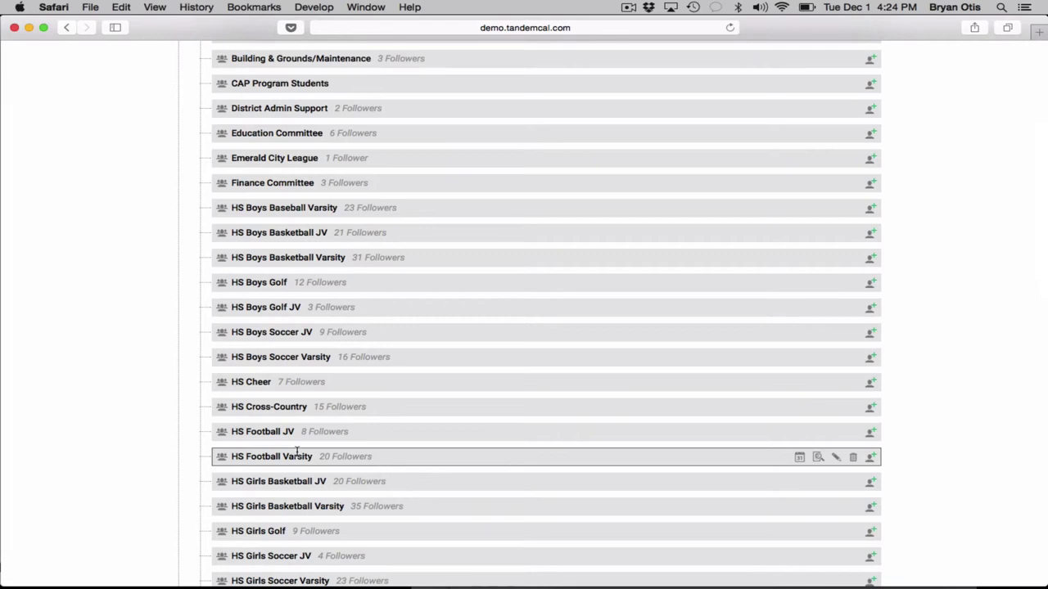
scroll(297, 450, up, 5)
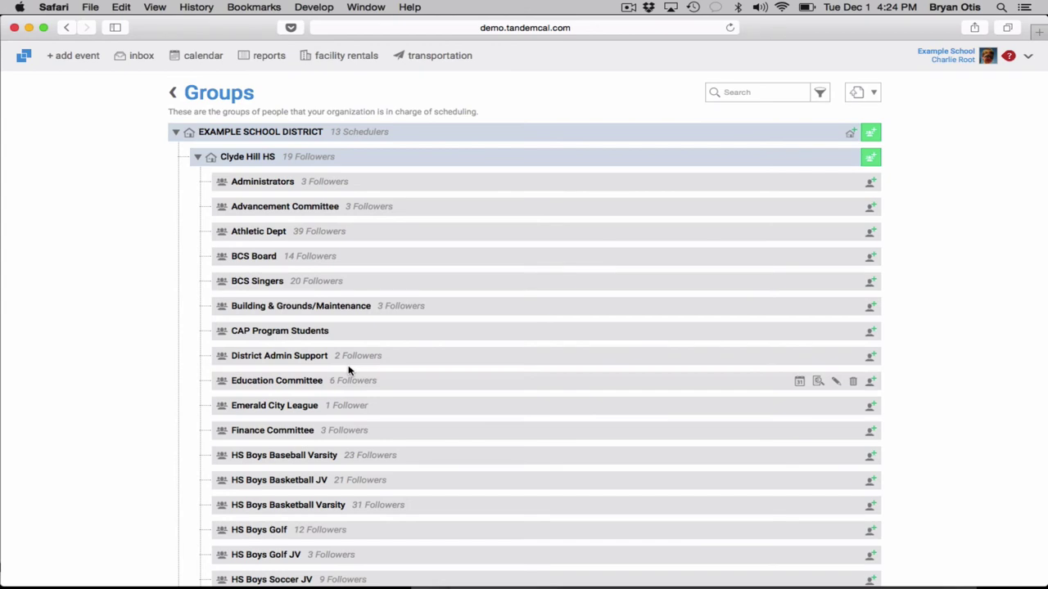
- View the setup guide's list of steps and return to the My Organization page
click(955, 70)
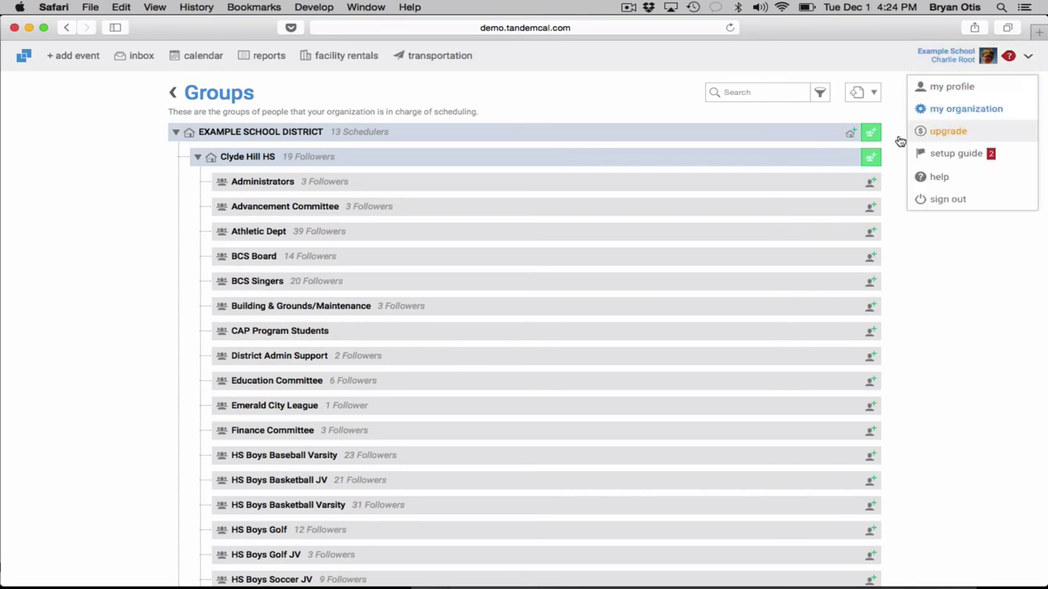
click(981, 163)
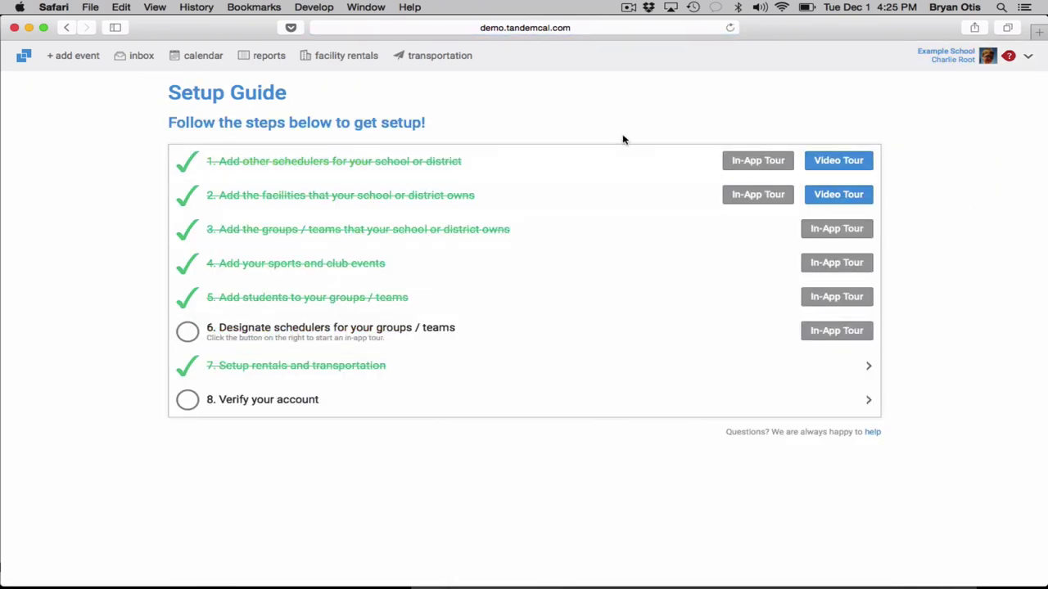
click(950, 56)
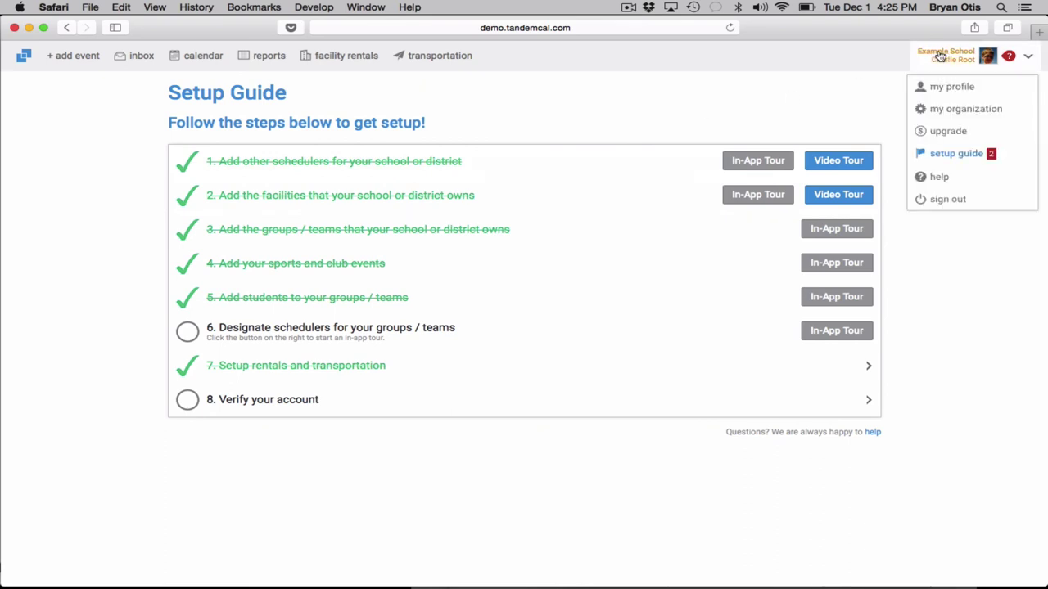
click(972, 109)
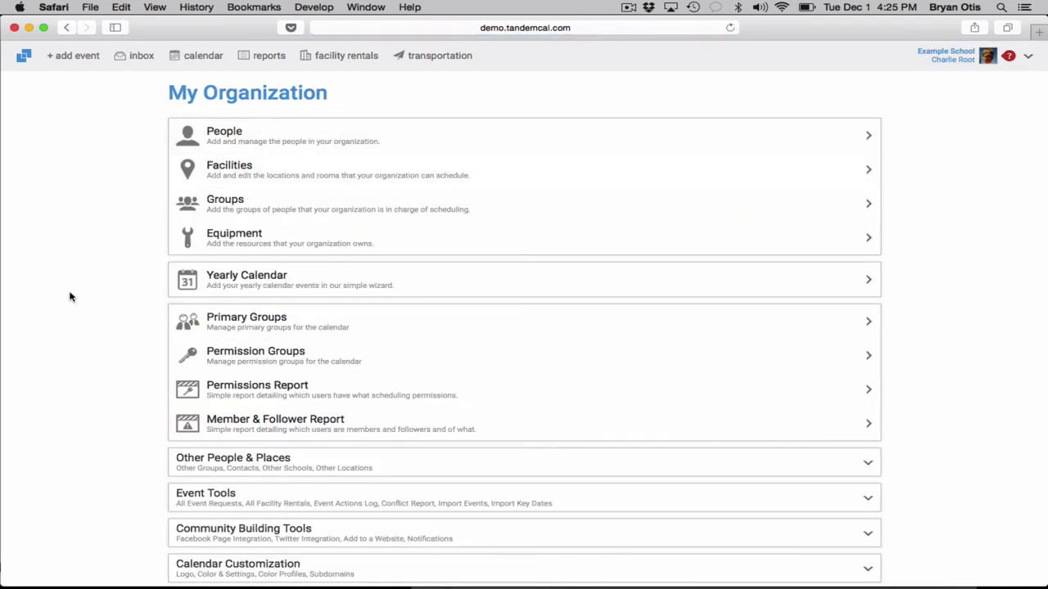